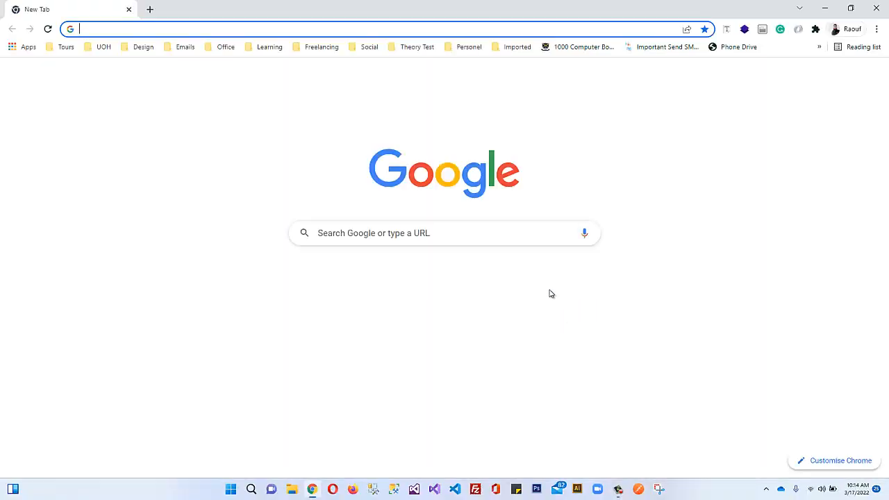
Step: Search the web for "download and installl visual studio 2022"
text(downloa)
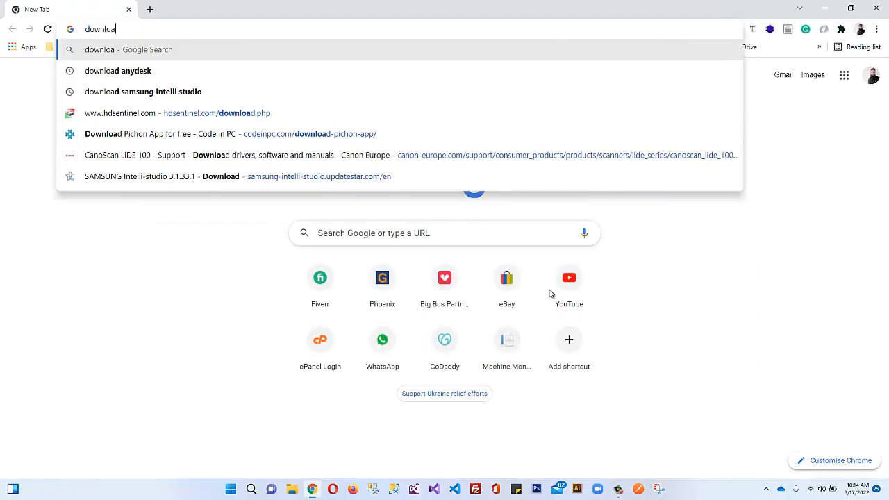
text(d and installl vie)
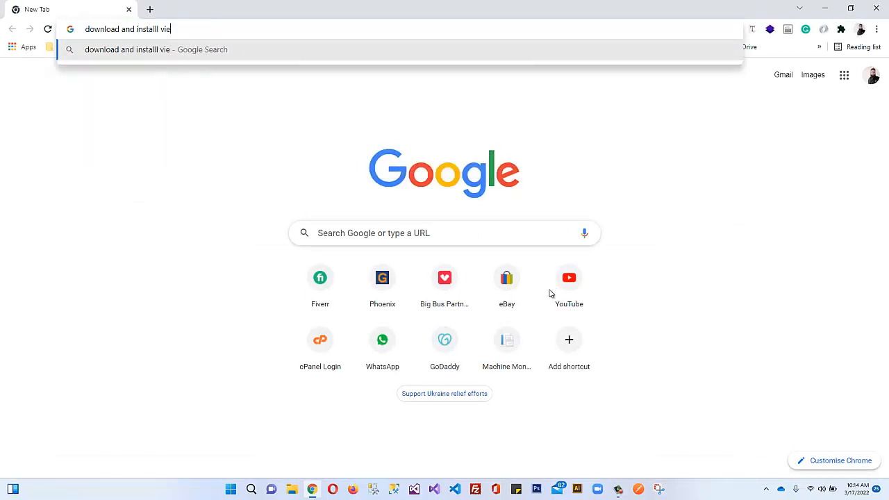
key(BackSpace)
text(sual )
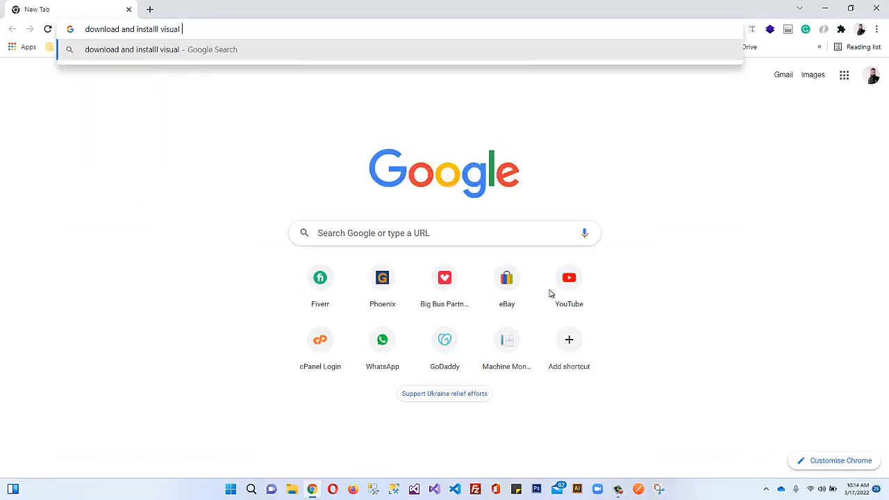
text(studio 2022)
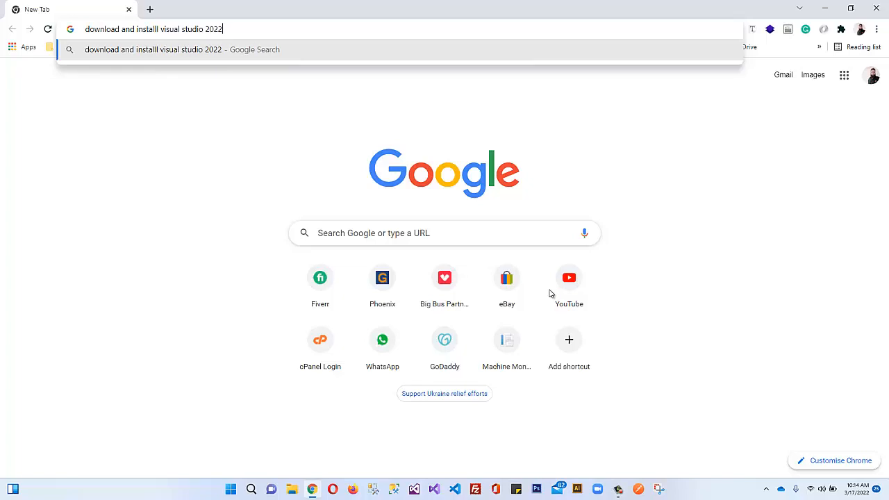
key(Return)
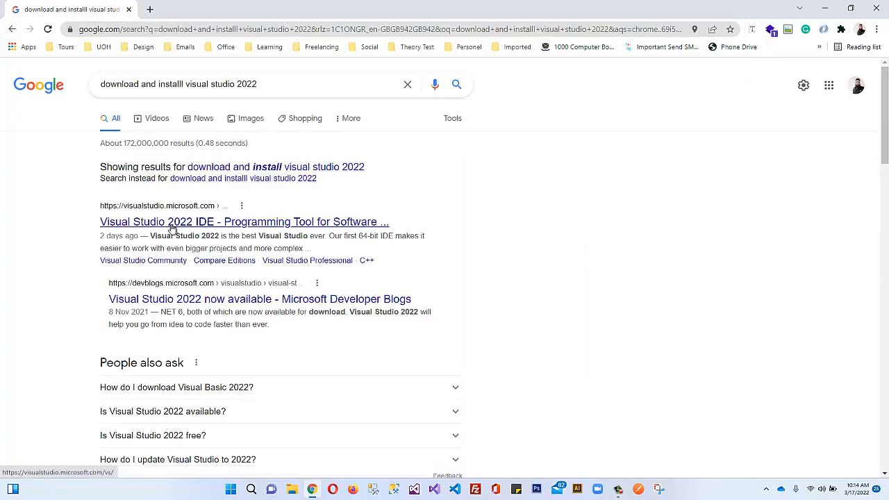
Step: Dismiss the mail notifications and open the Visual Studio 2022 IDE search result from visualstudio.microsoft.com
click(205, 227)
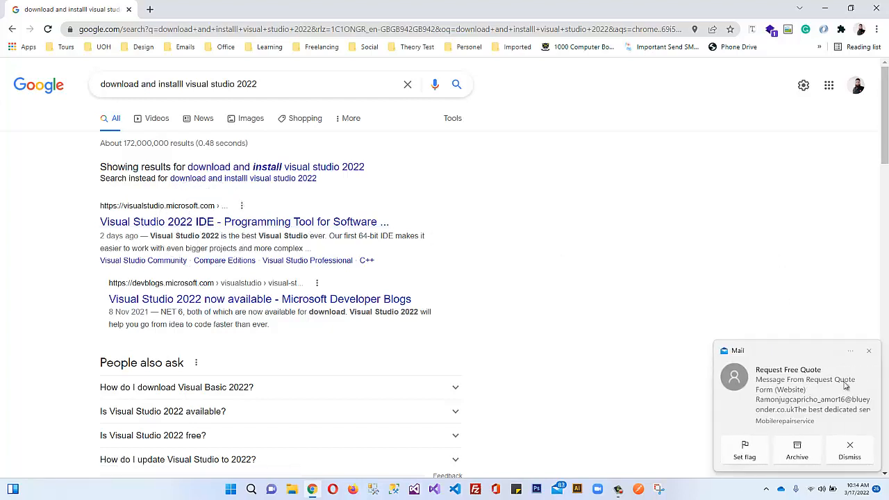
click(870, 353)
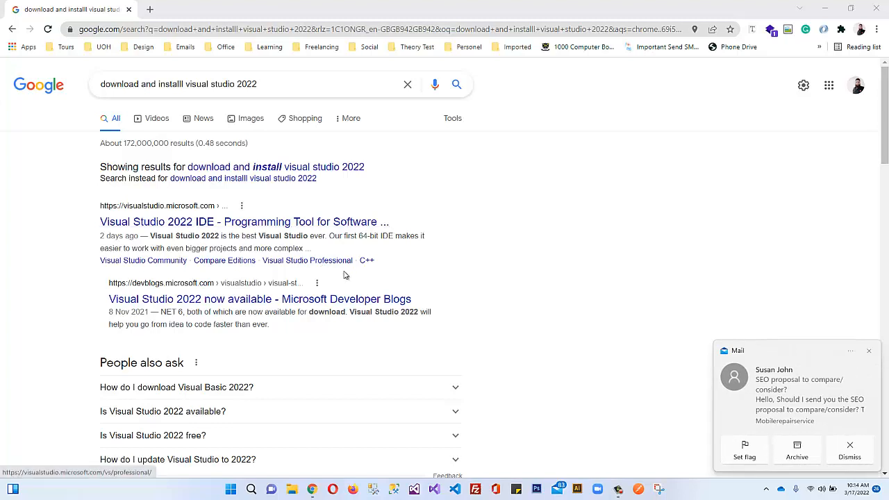
click(869, 351)
click(148, 222)
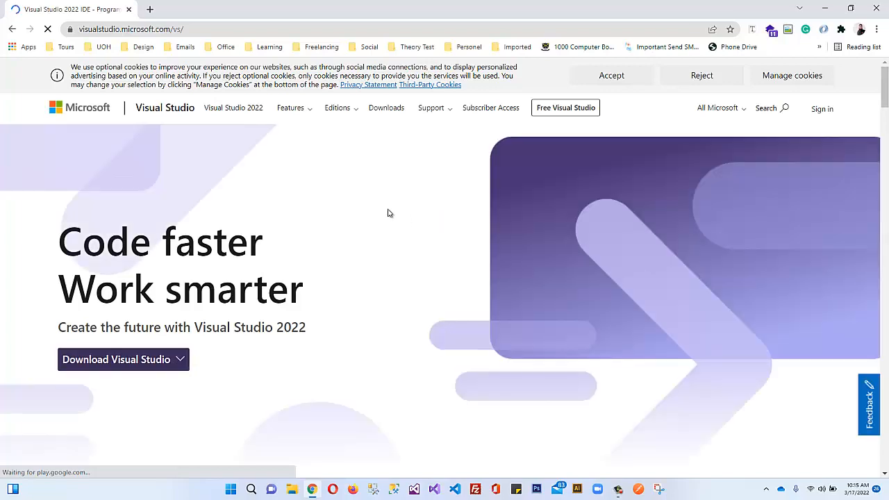
Step: Download the Community 2022 edition of Visual Studio
scroll(387, 213, down, 7)
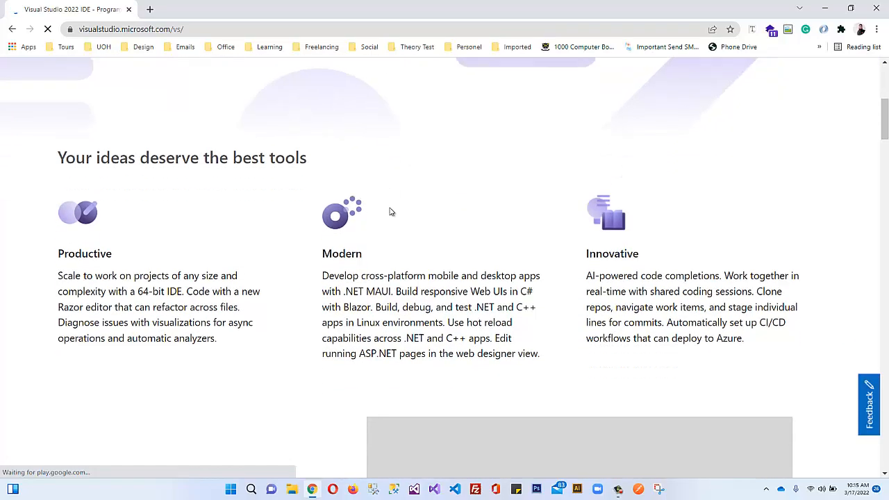
scroll(391, 208, up, 8)
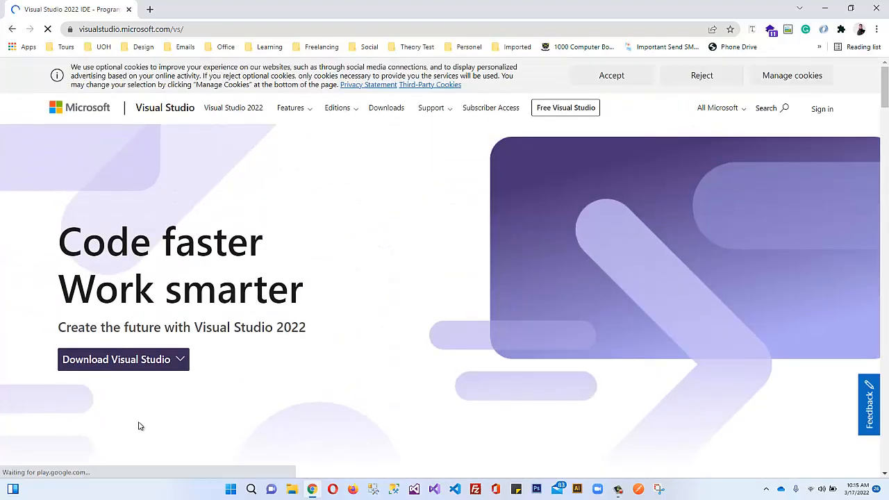
click(174, 370)
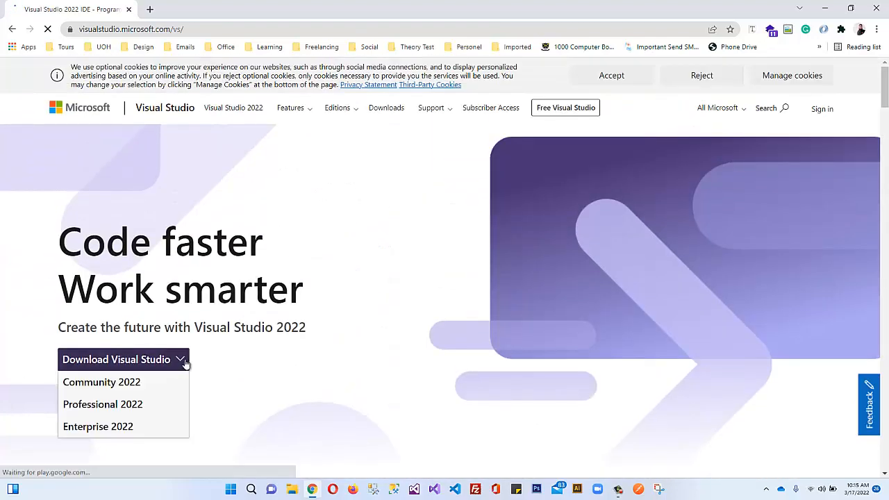
click(109, 387)
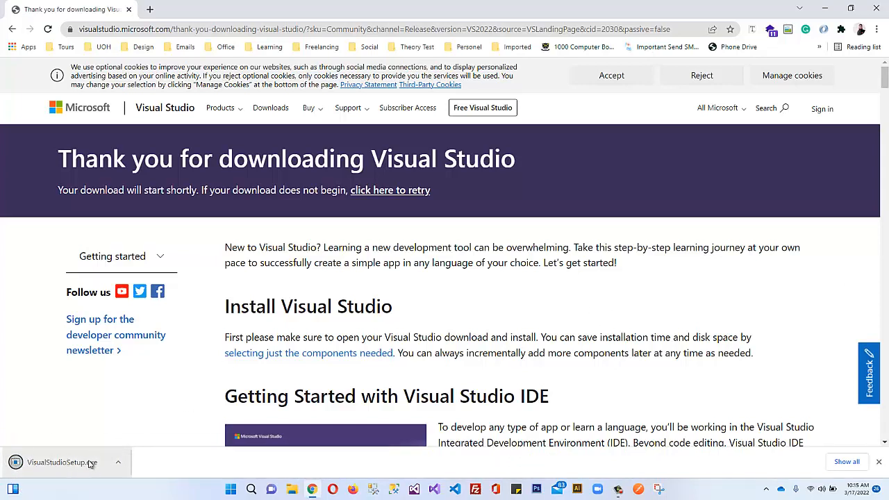
Step: Run the downloaded VisualStudioSetup.exe and minimize the browser to proceed with the installer
click(118, 463)
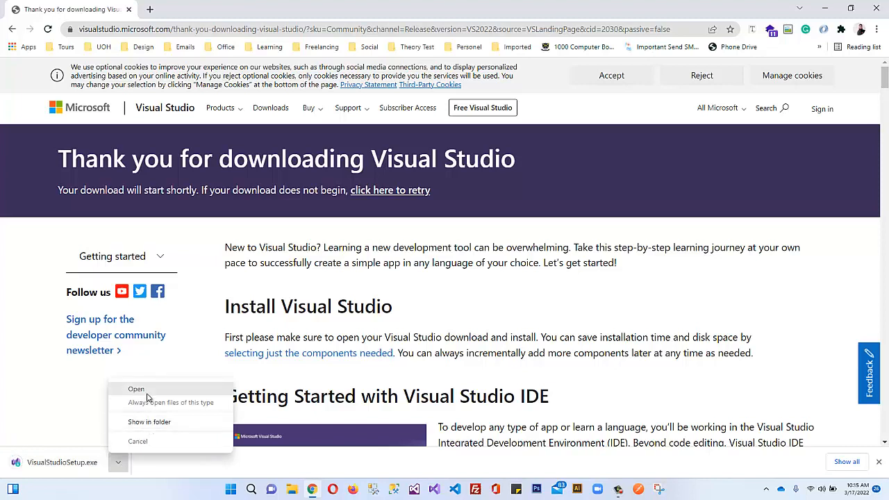
click(147, 396)
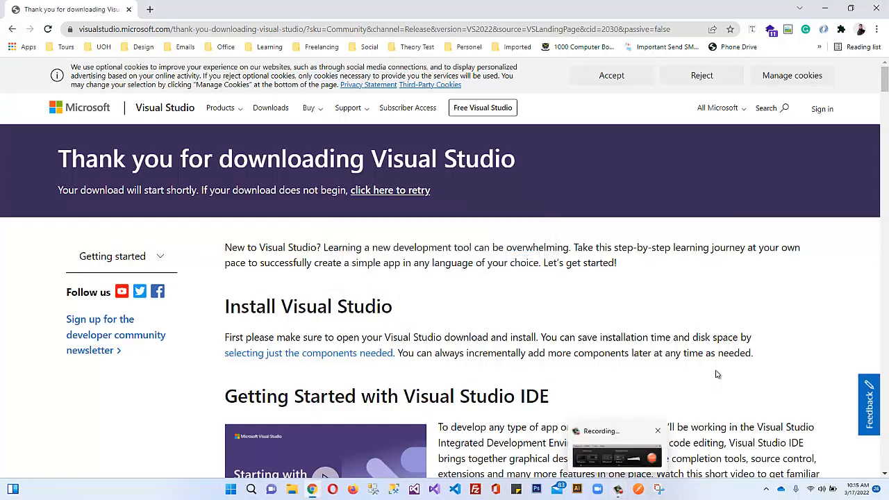
click(824, 8)
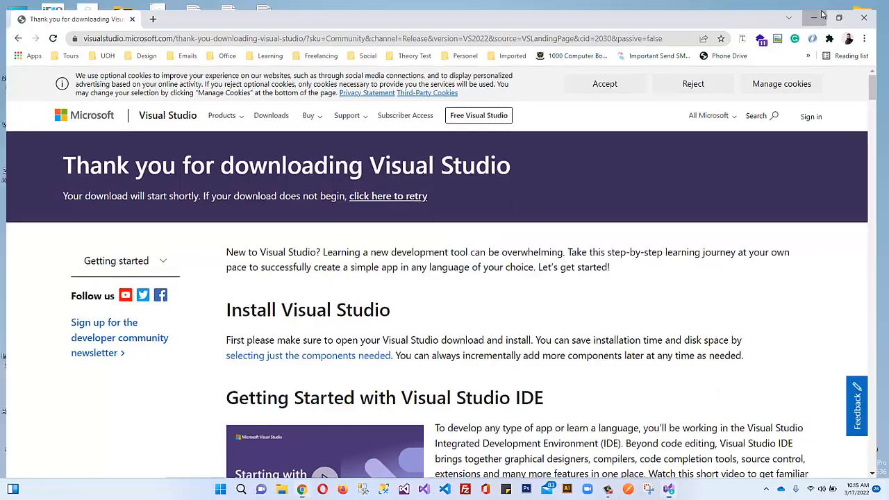
click(531, 293)
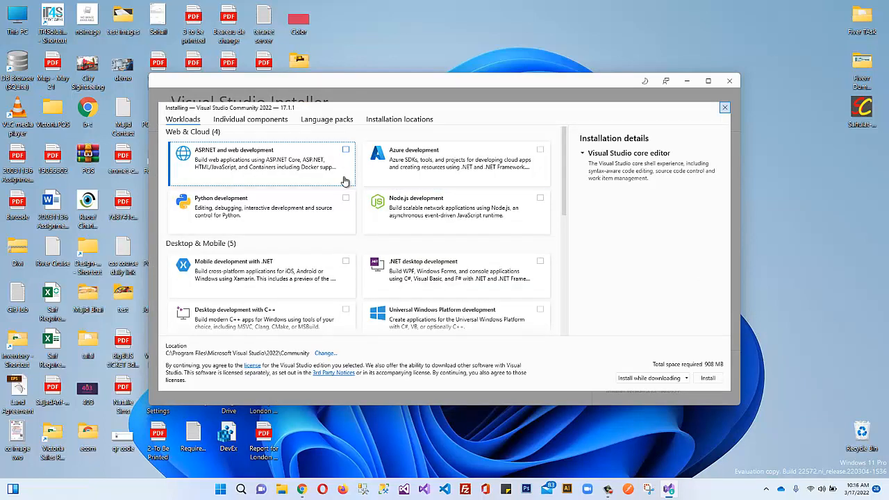
Step: Select the ASP.NET and web development, .NET desktop development and Mobile development with .NET workloads for installation
key(ctrl)
key(ctrl)
click(346, 151)
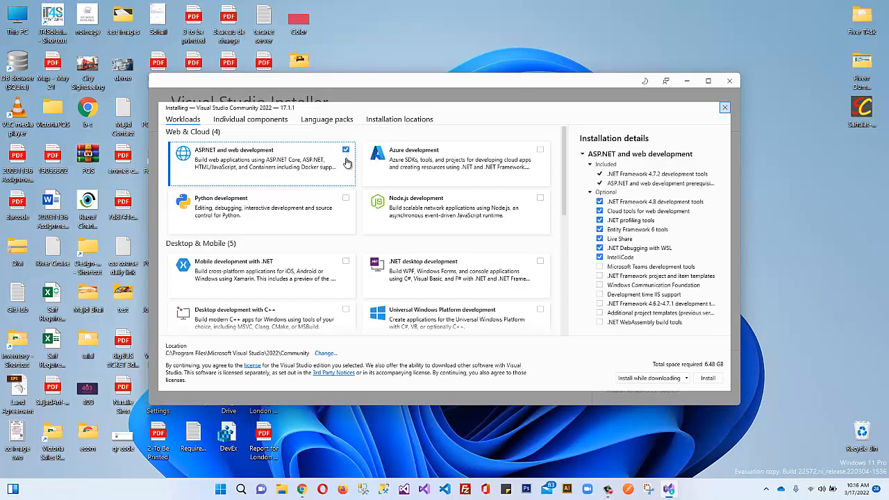
key(ctrl)
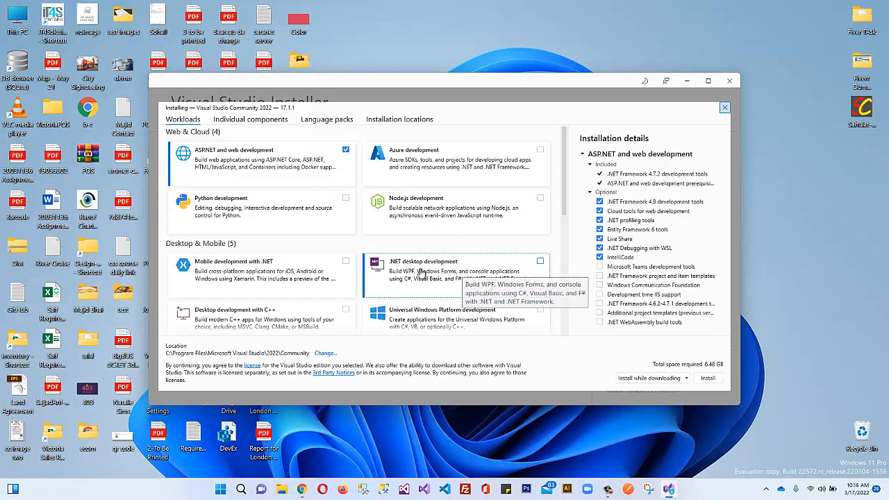
click(540, 262)
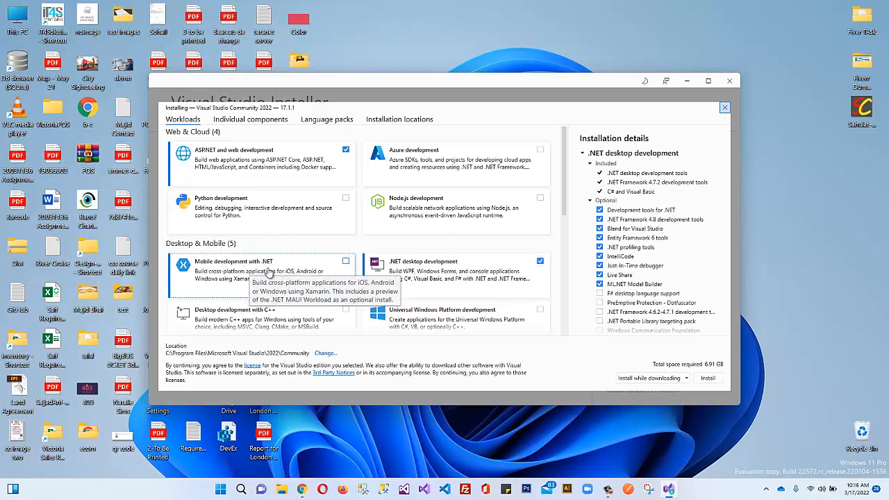
click(345, 265)
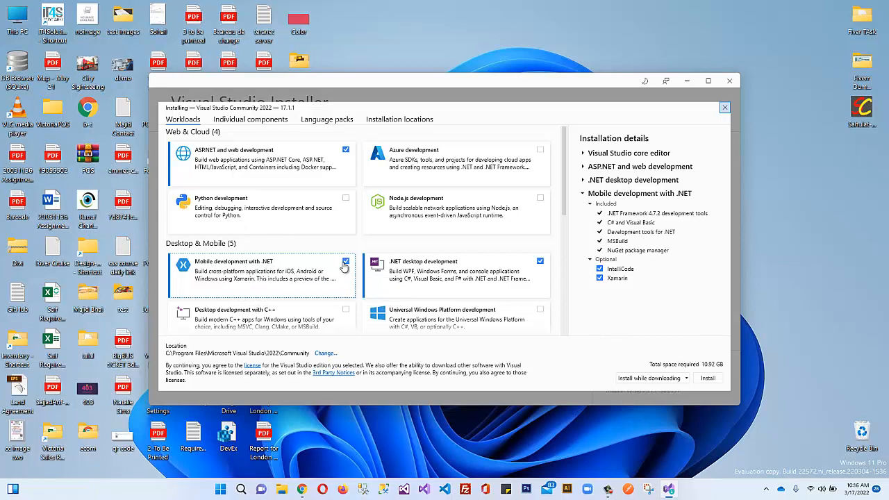
Step: Look through the remaining workloads, including the Gaming and Other Toolsets groups
scroll(343, 271, down, 1)
scroll(326, 277, down, 1)
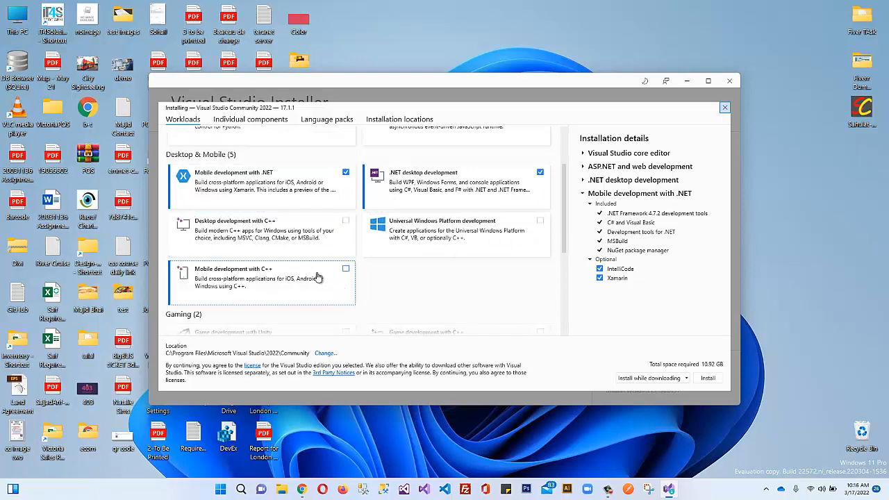
scroll(282, 287, down, 2)
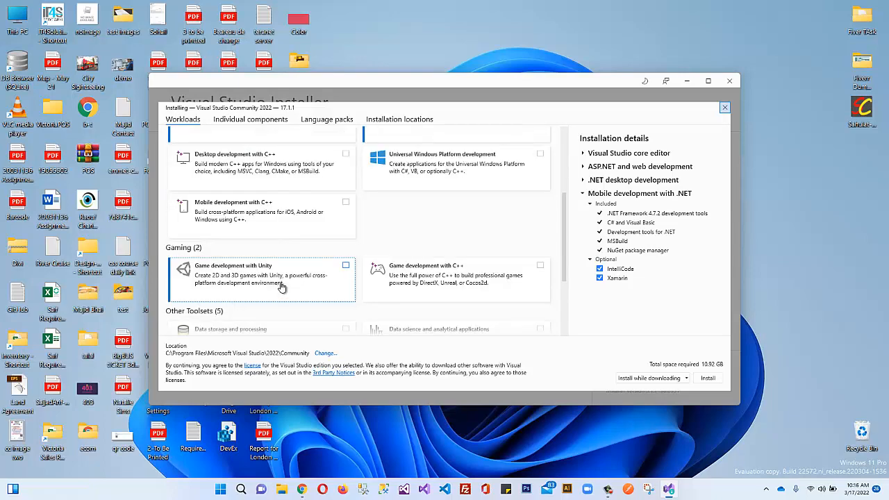
scroll(295, 281, down, 2)
scroll(292, 271, down, 2)
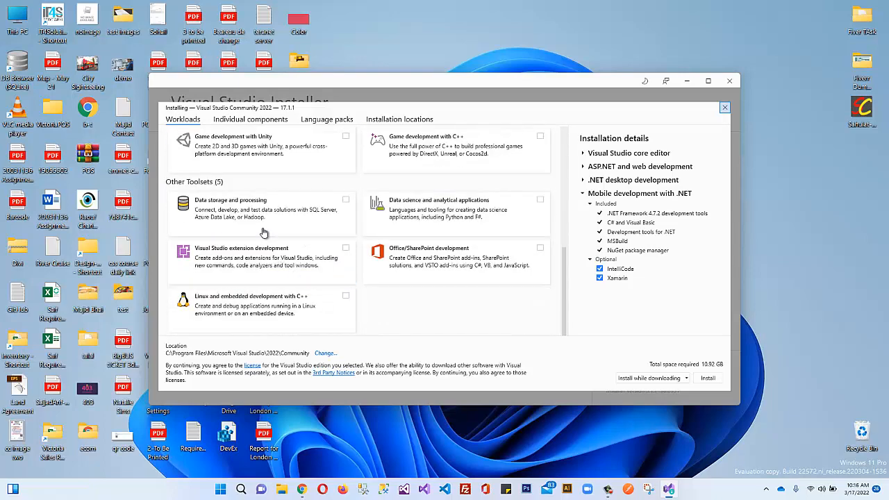
scroll(303, 292, up, 4)
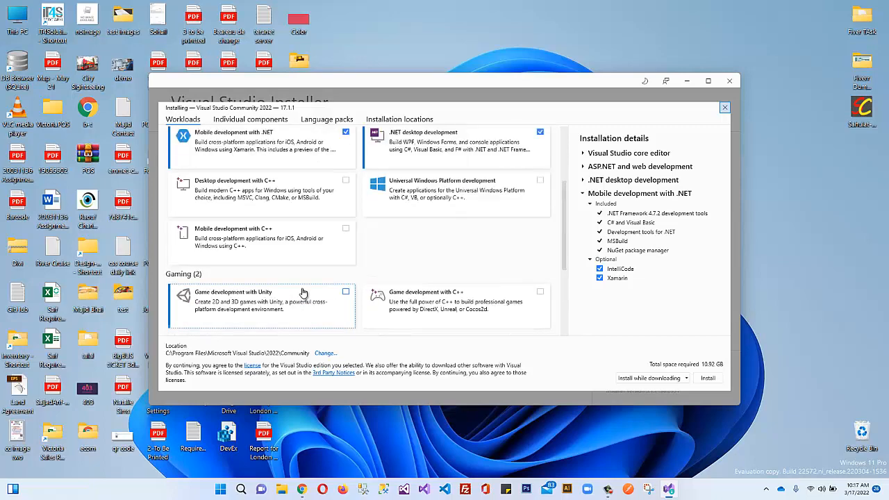
scroll(303, 292, up, 4)
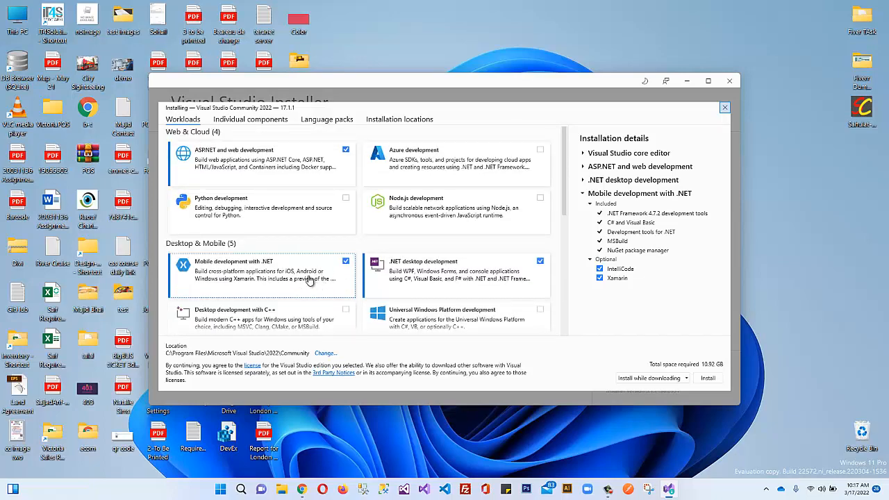
Step: Review the individual components, from .NET through compilers, build tools and runtimes
click(247, 123)
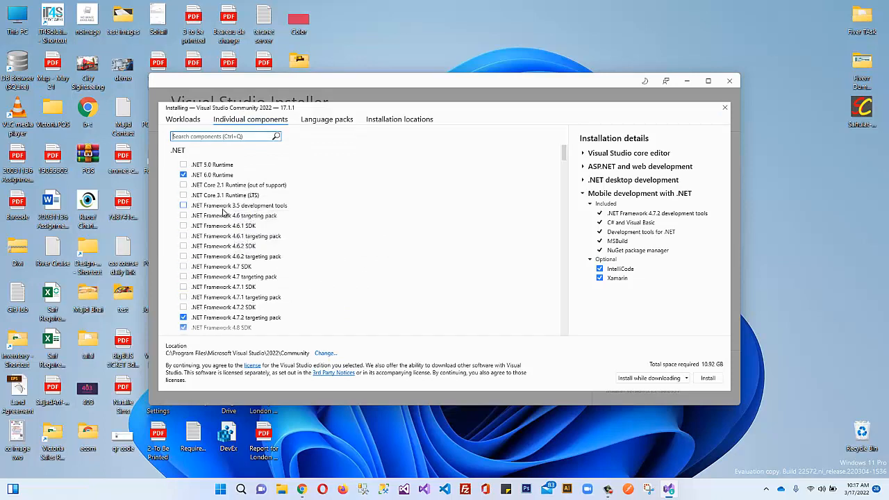
scroll(225, 216, down, 3)
scroll(225, 219, down, 3)
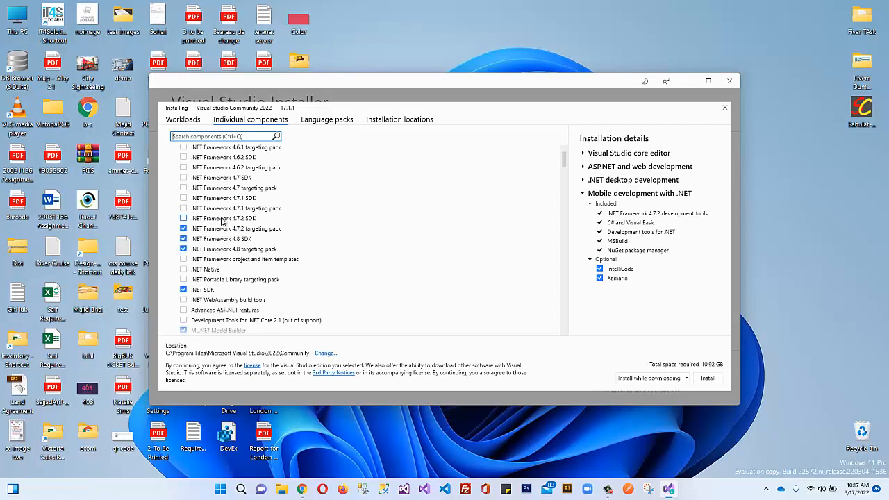
scroll(224, 237, down, 8)
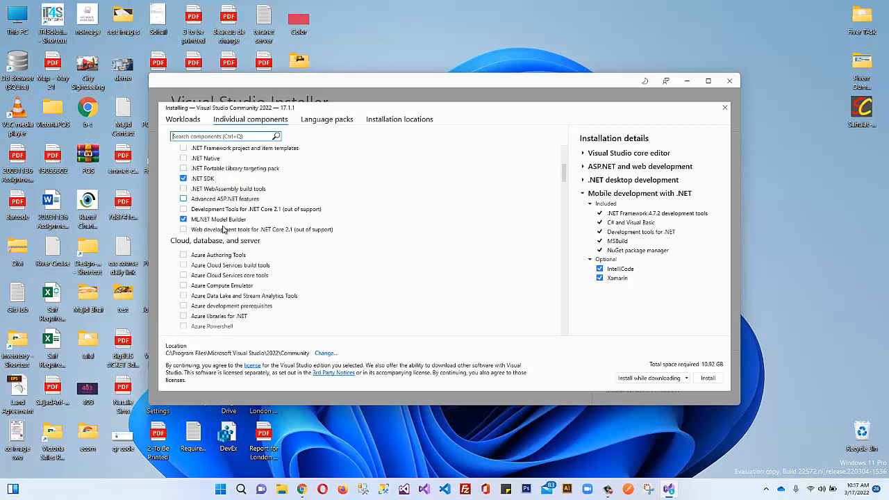
scroll(224, 234, down, 15)
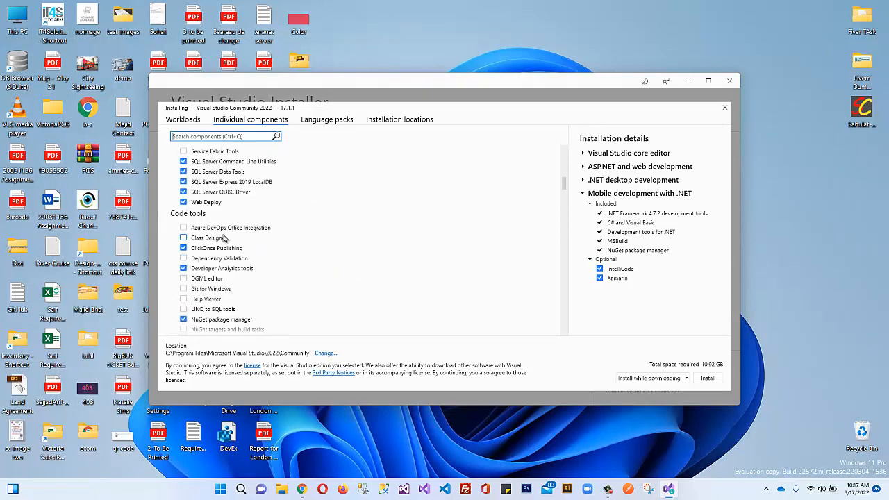
scroll(225, 238, up, 20)
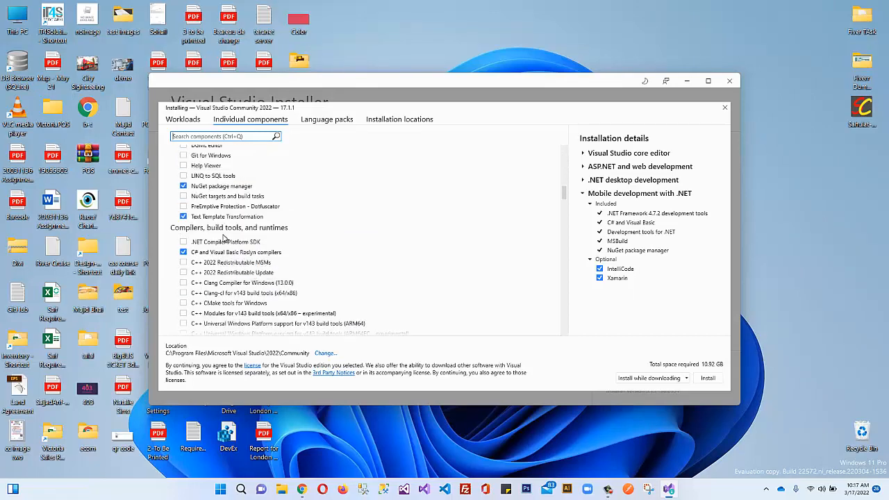
scroll(224, 238, up, 6)
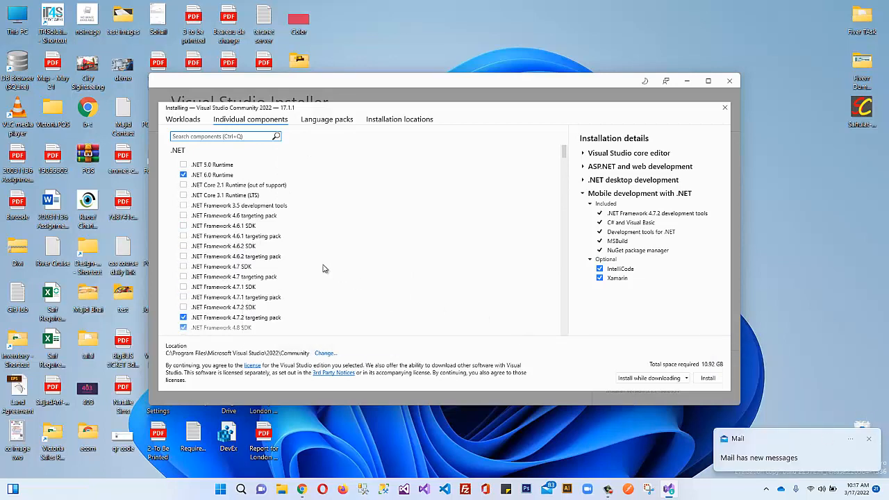
scroll(324, 269, down, 5)
Step: Check the language packs and installation locations, and return to the workloads
click(324, 119)
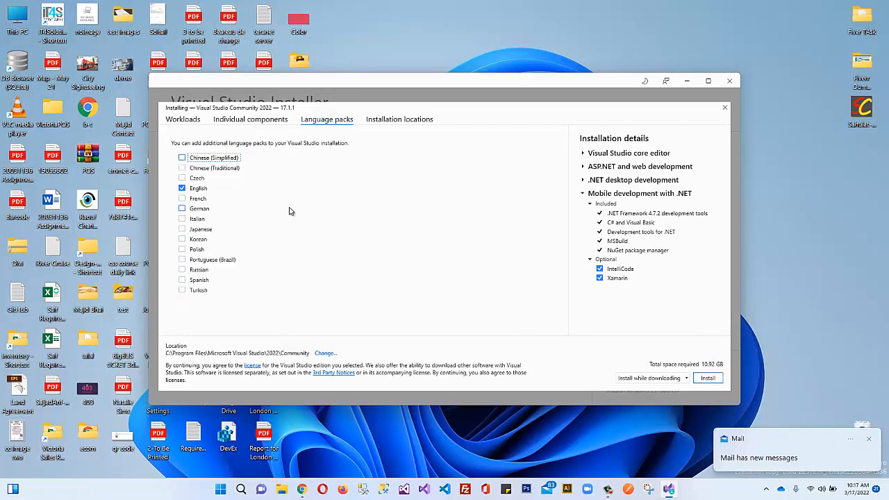
click(397, 122)
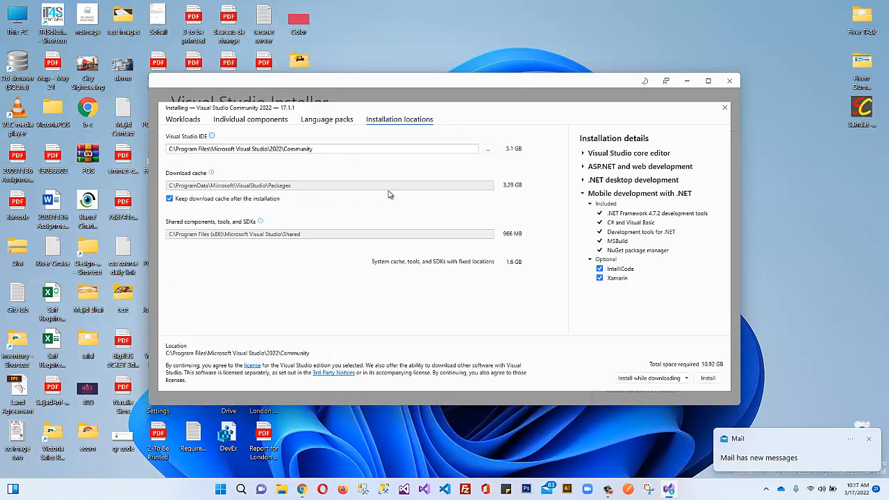
click(199, 122)
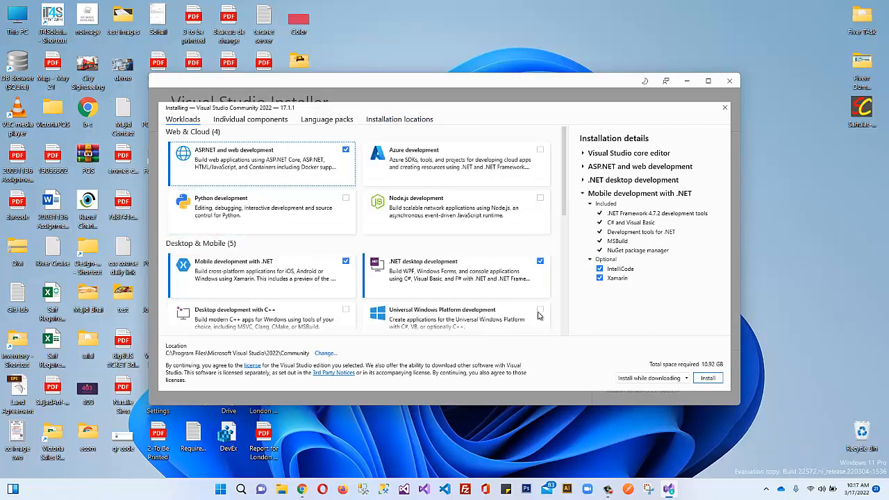
Step: Keep the Install while downloading option and start installing Visual Studio Community 2022 with the selected workloads
click(660, 378)
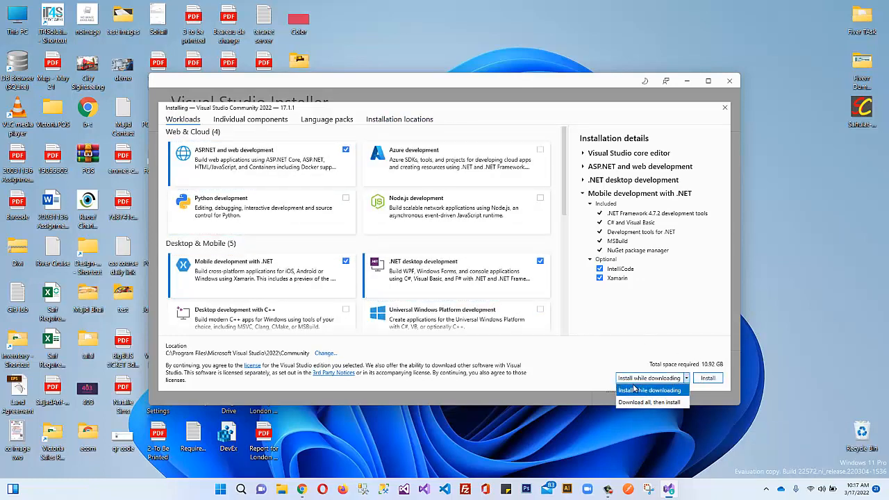
click(707, 380)
click(706, 380)
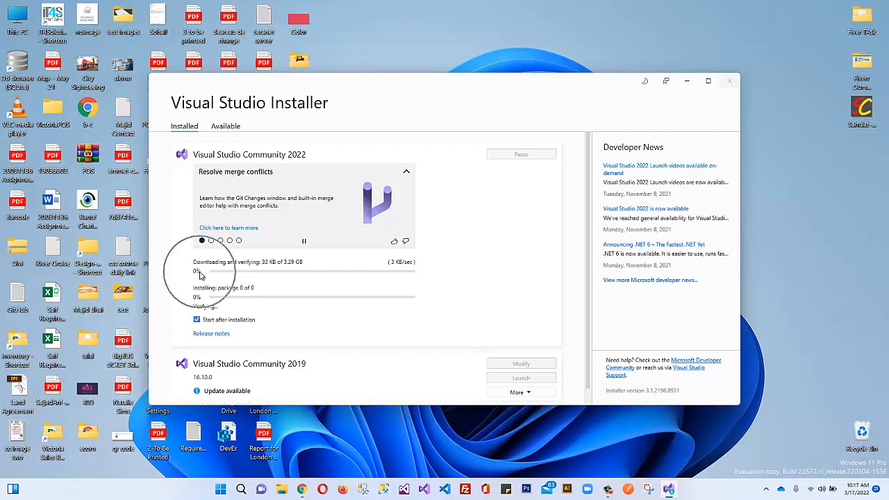
key(ctrl)
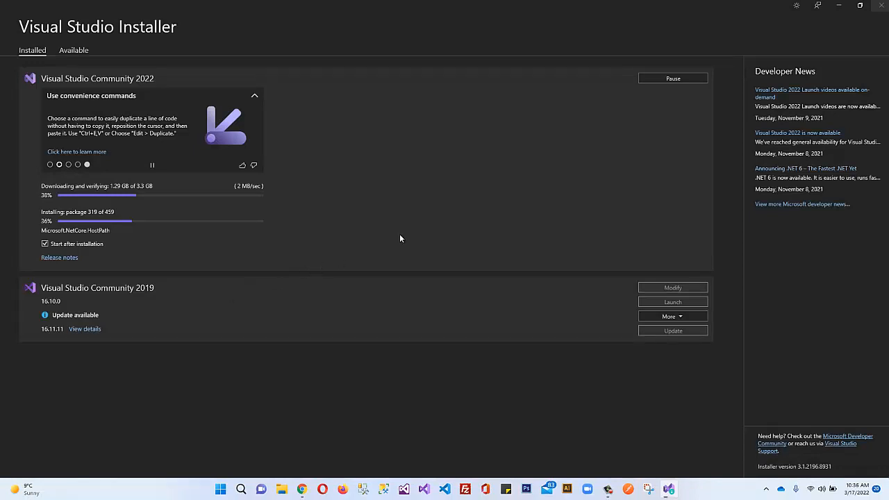
Step: Preview the installer in the light theme and return it to the dark theme
click(798, 7)
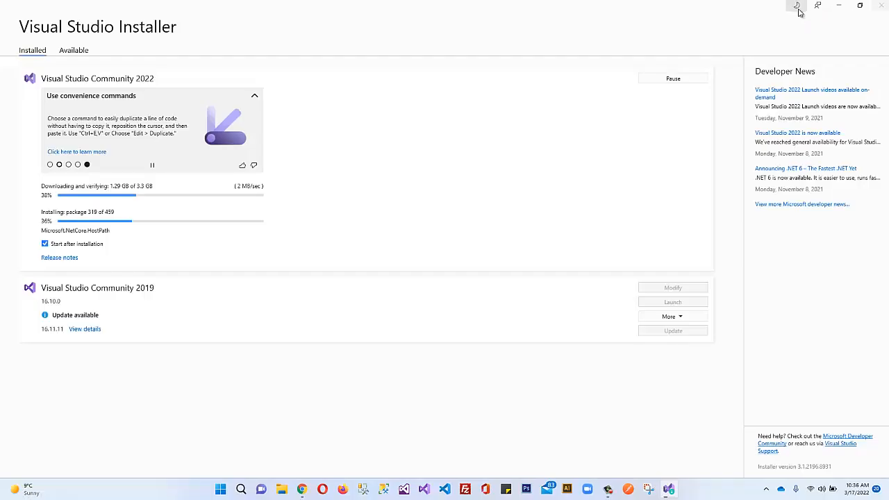
click(797, 7)
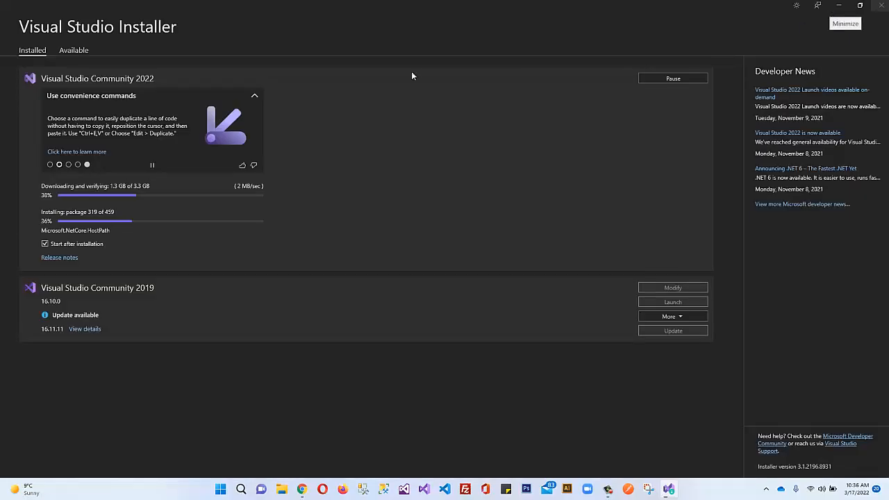
Step: Read through the five Visual Studio Community 2022 tips during installation, and toggle the installer theme to light and back to dark
click(50, 165)
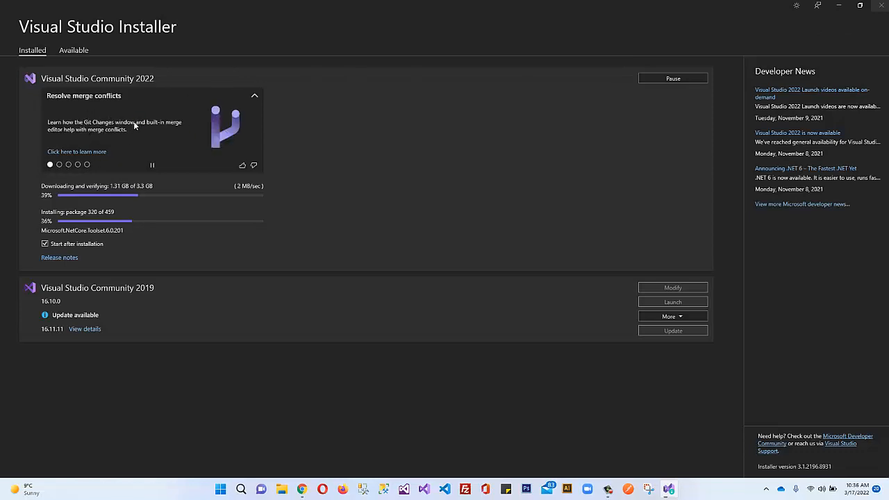
click(60, 165)
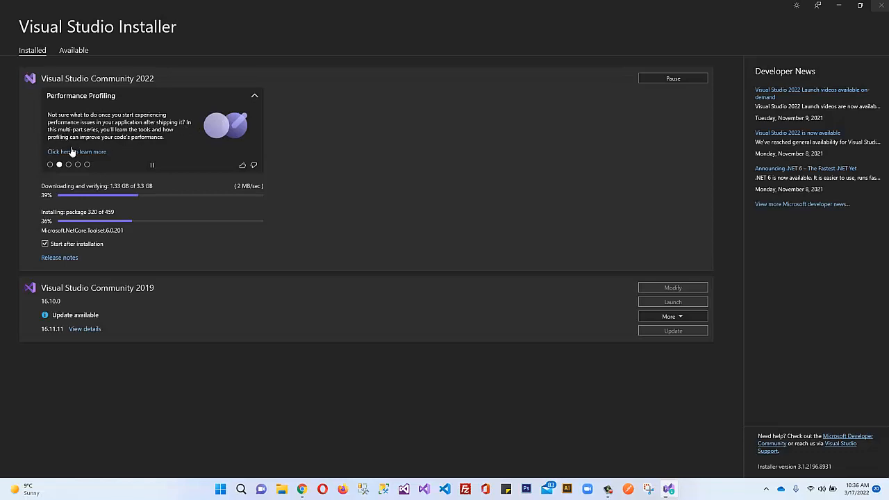
click(69, 164)
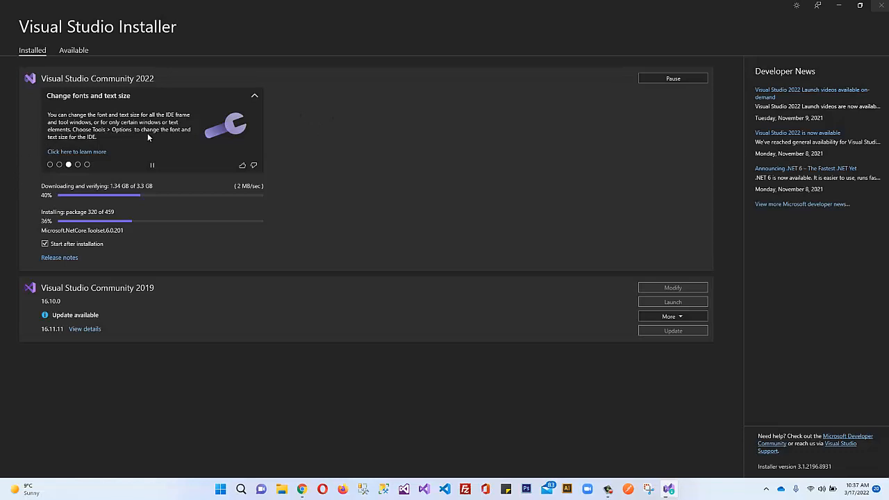
click(78, 164)
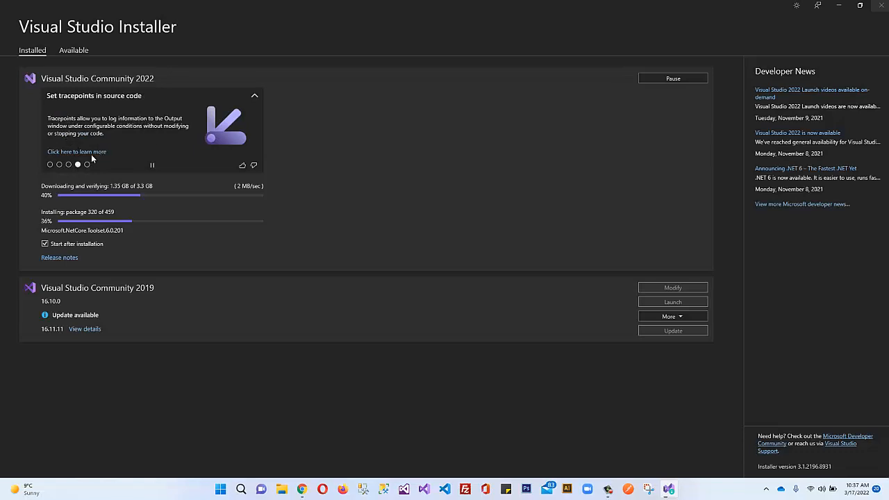
click(86, 164)
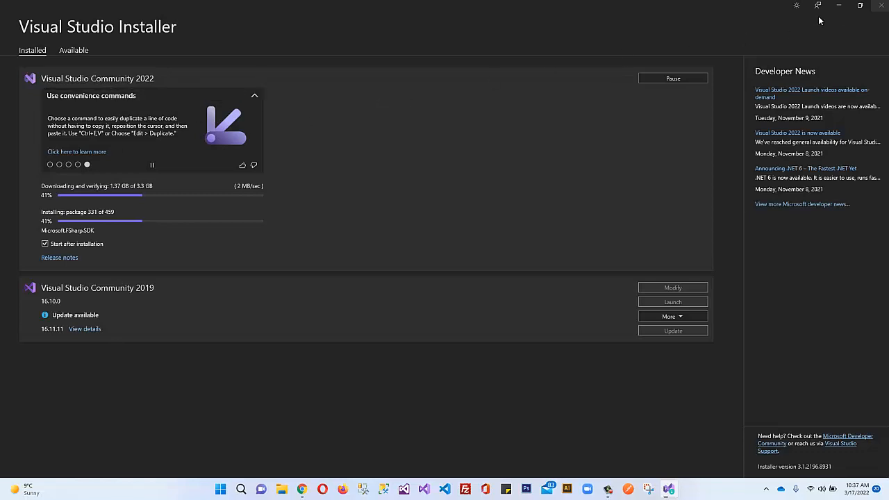
click(797, 6)
click(797, 7)
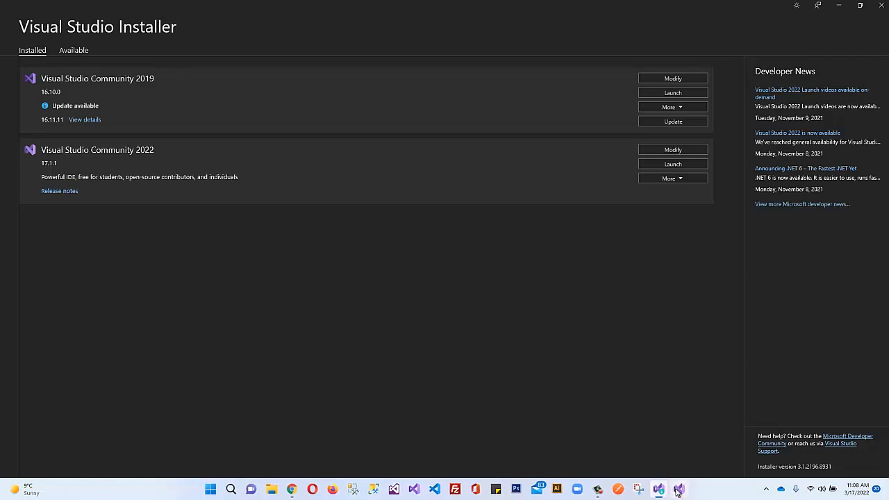
Step: Switch to the Visual Studio 2022 start window, move it slightly lower and look through the recent projects
mouse_move(680, 492)
click(684, 450)
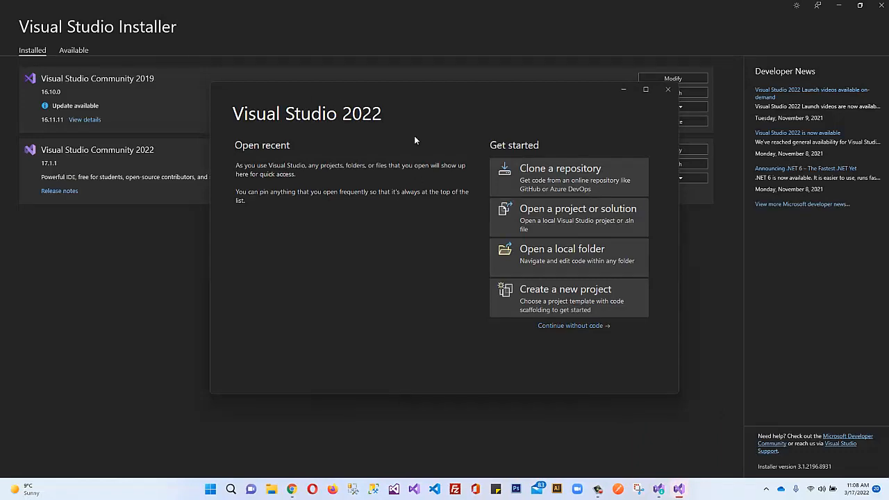
drag(348, 110, 363, 143)
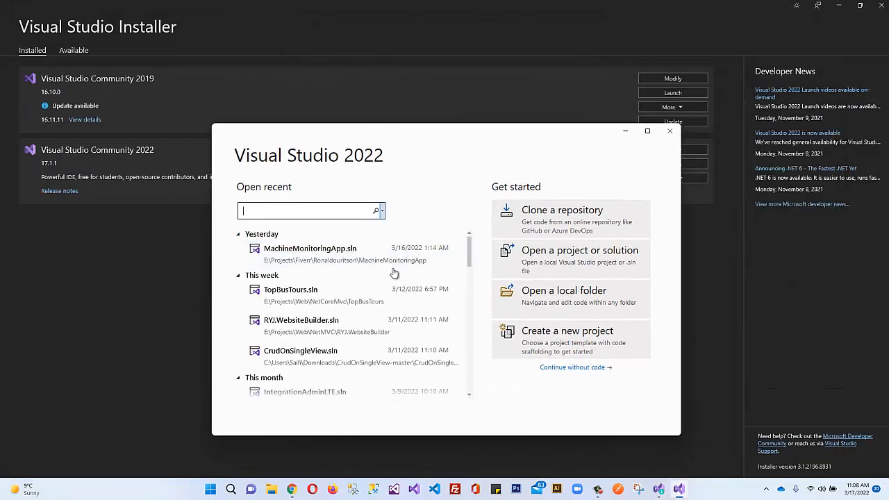
scroll(391, 291, down, 2)
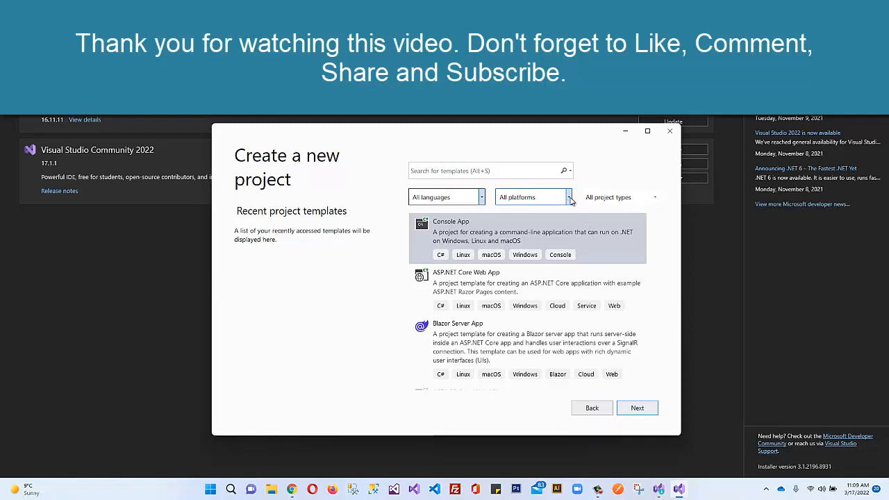
Step: Filter the new project templates by the Android platform and check the available project types
click(530, 197)
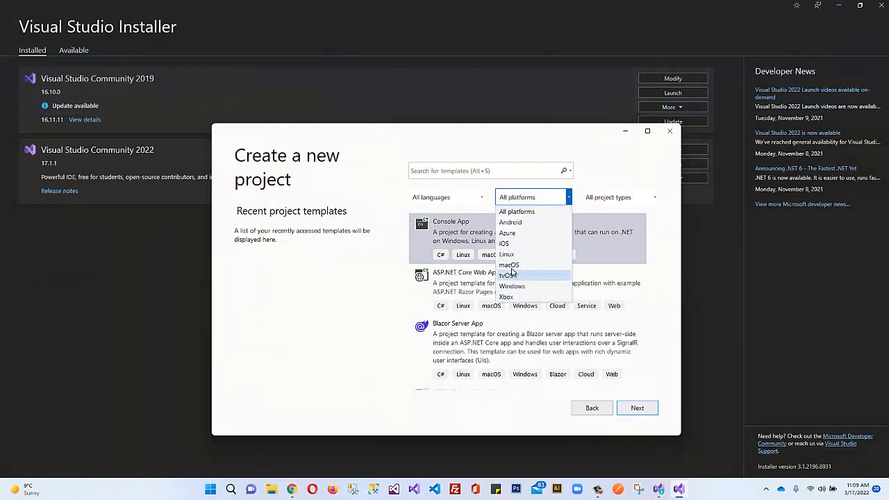
click(514, 224)
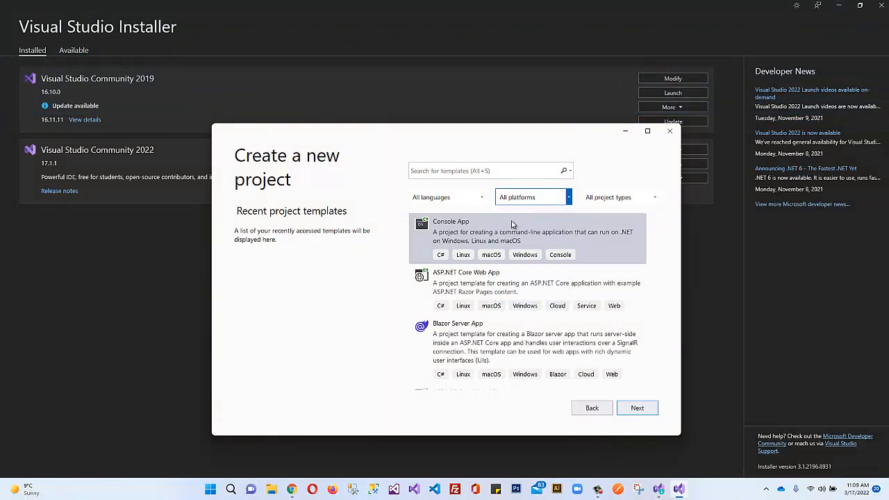
click(626, 207)
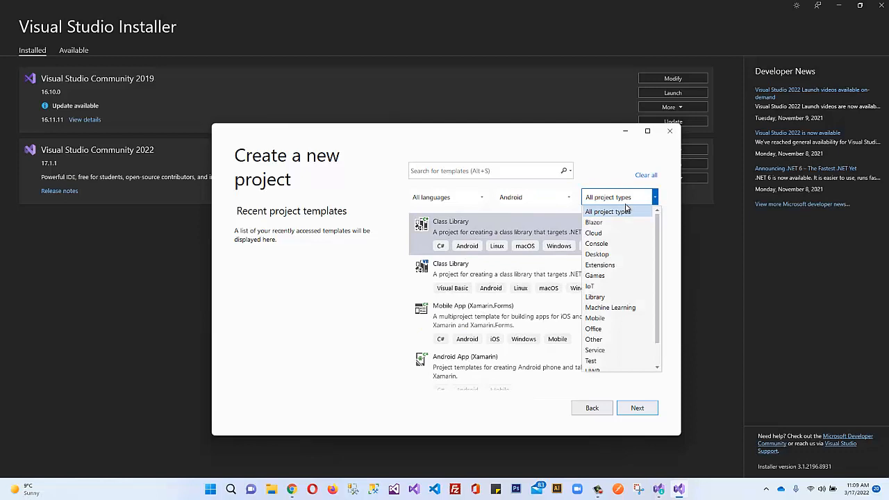
click(626, 207)
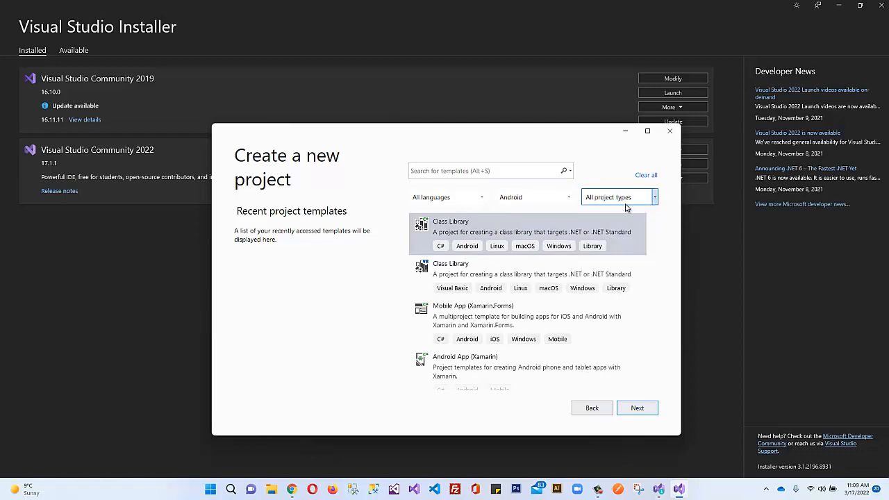
Step: Filter the templates by the C# language and select the Mobile App (Xamarin.Forms) template
click(449, 205)
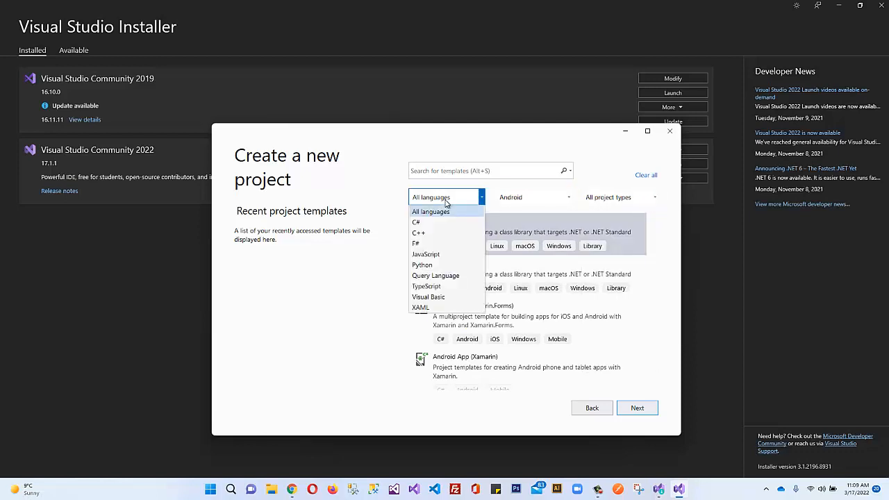
click(441, 223)
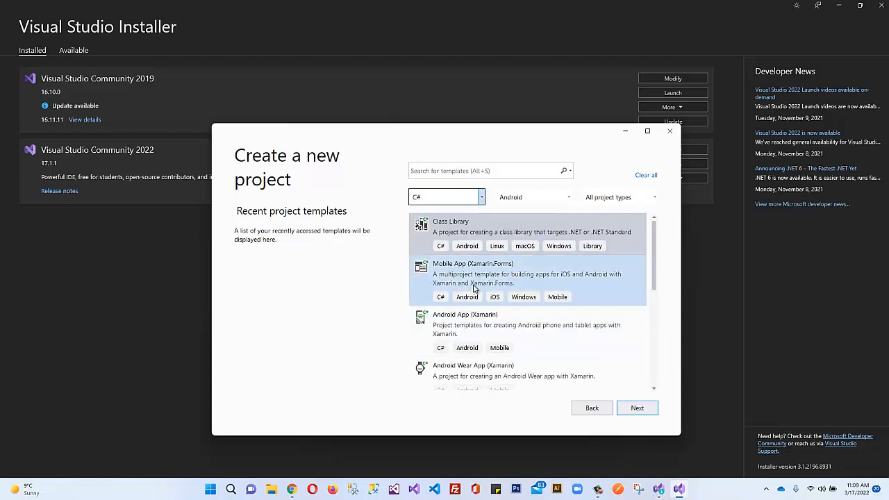
click(475, 290)
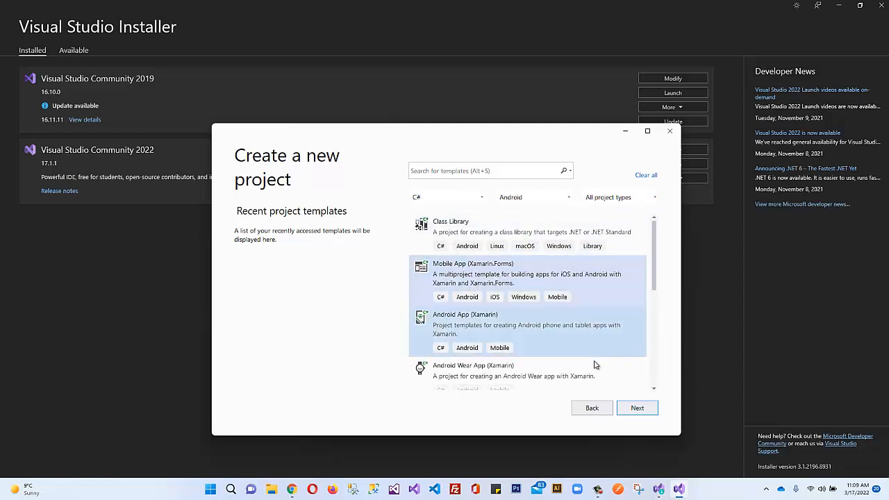